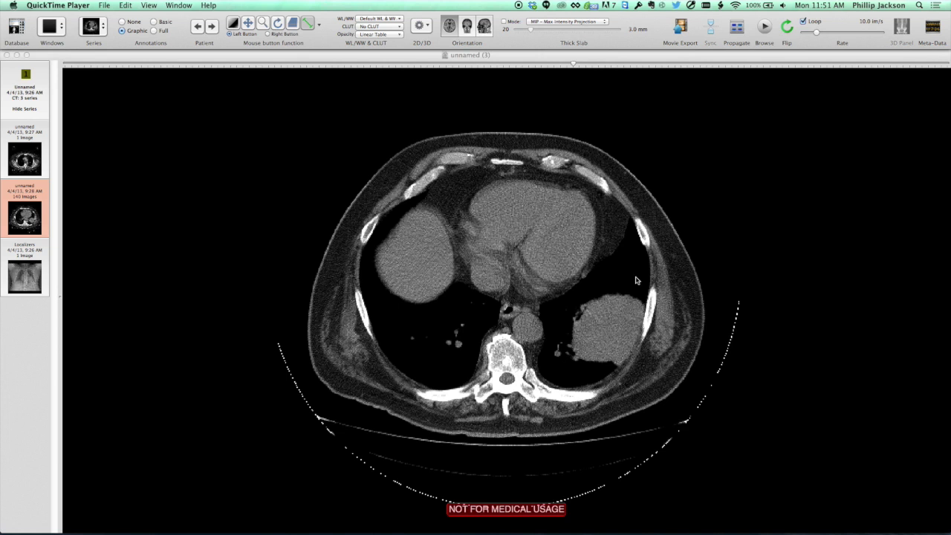
Outline the small upper part of the mass beside the heart with a closed polygon ROI of about 3.4 cm².
scroll(636, 280, "down", 6)
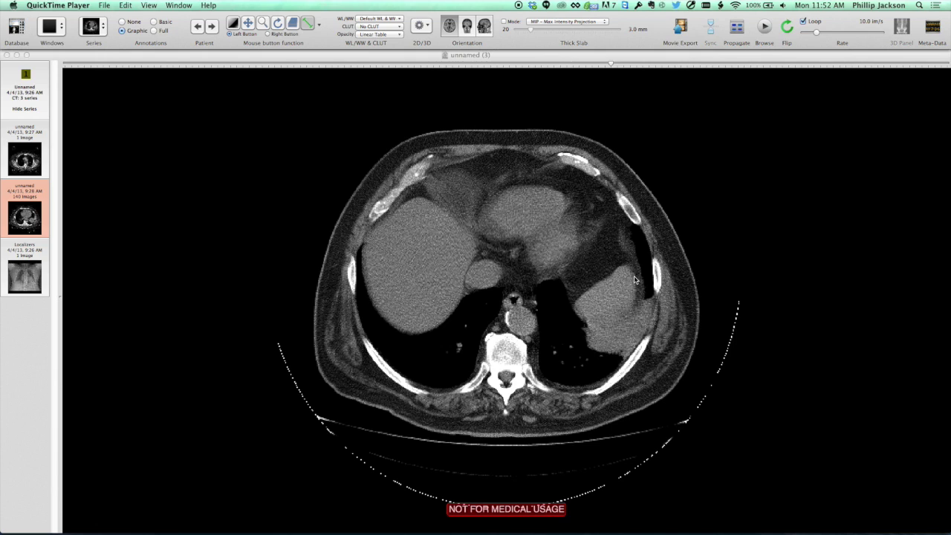
scroll(635, 279, "up", 4)
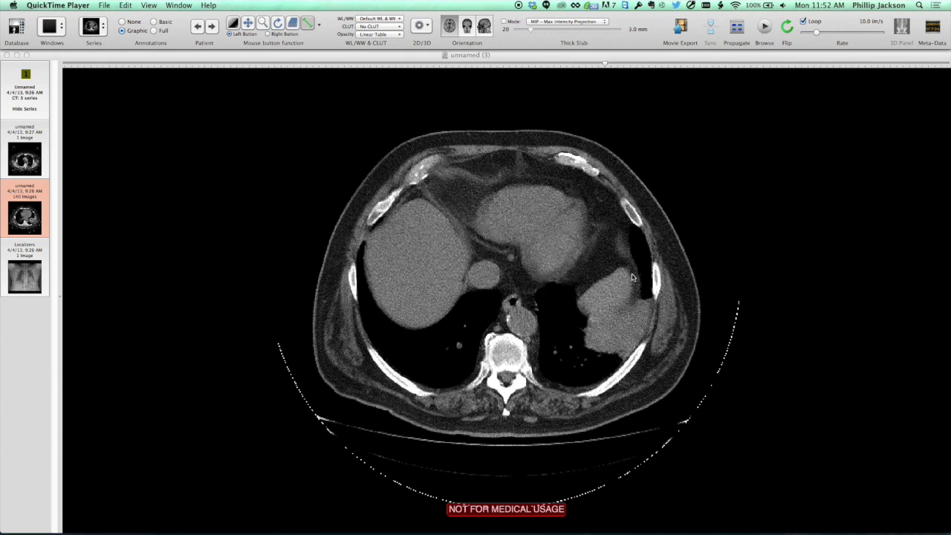
scroll(632, 271, "down", 10)
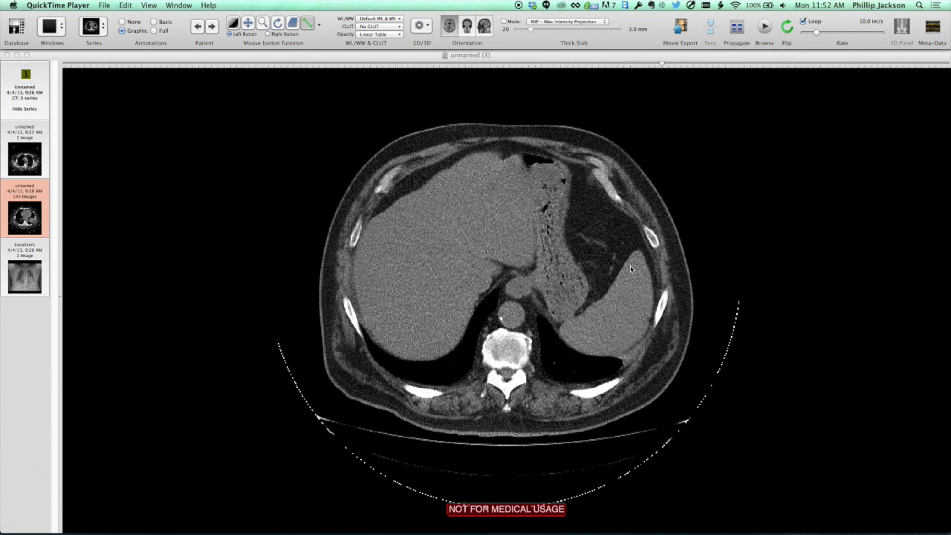
scroll(630, 267, "up", 10)
scroll(630, 269, "up", 10)
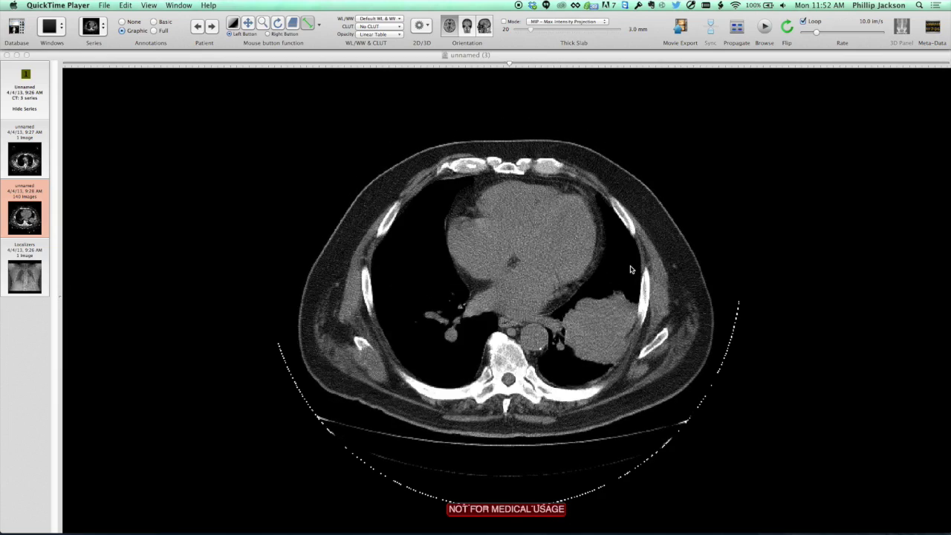
scroll(630, 267, "up", 4)
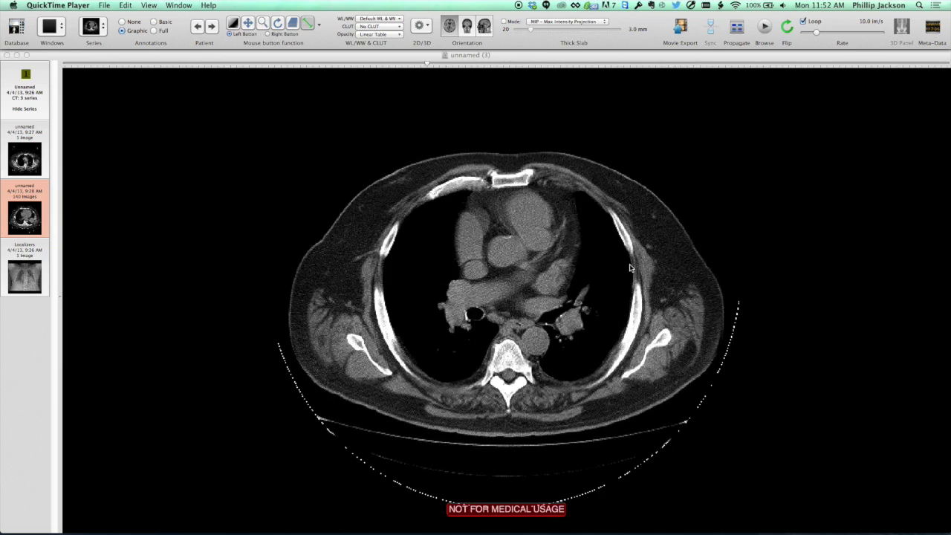
left_click(312, 24)
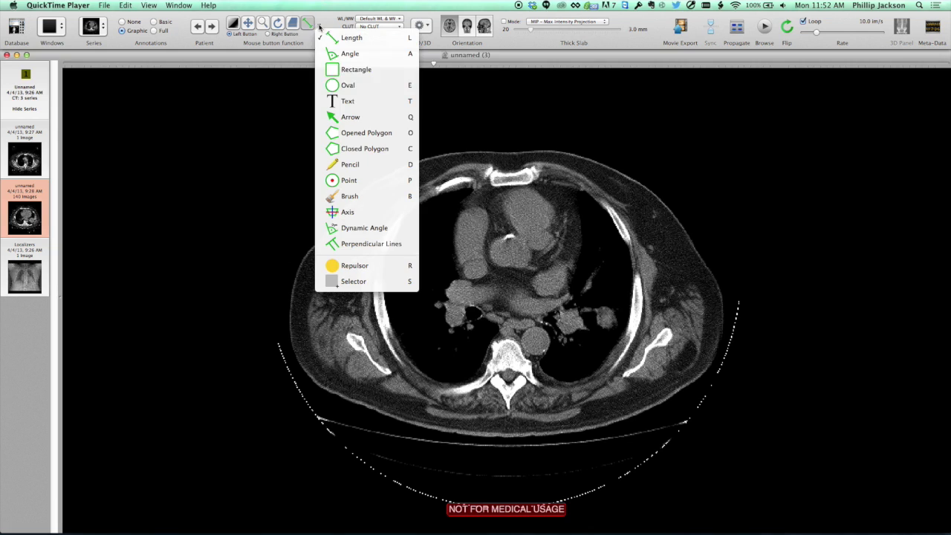
left_click(353, 149)
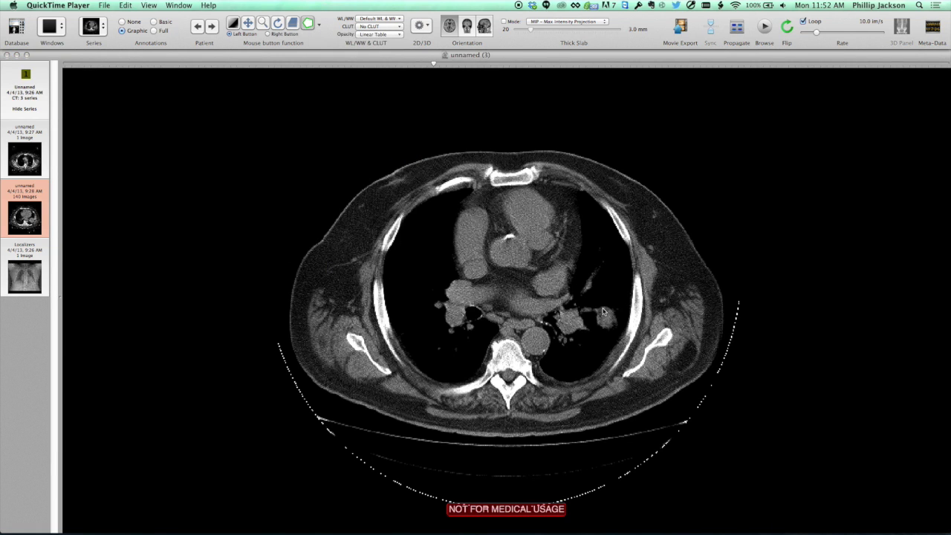
left_click(604, 308)
mouse_move(617, 336)
left_mouse_down()
mouse_move(595, 319)
mouse_move(603, 312)
left_mouse_up()
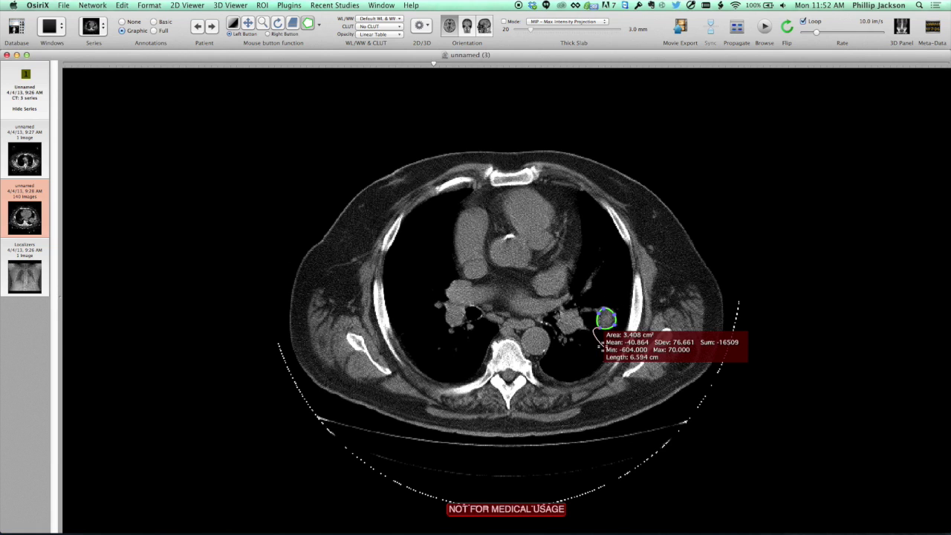
Outline the mass with closed polygon ROIs on three successively lower slices, spaced a few slices apart.
scroll(602, 342, "down", 4)
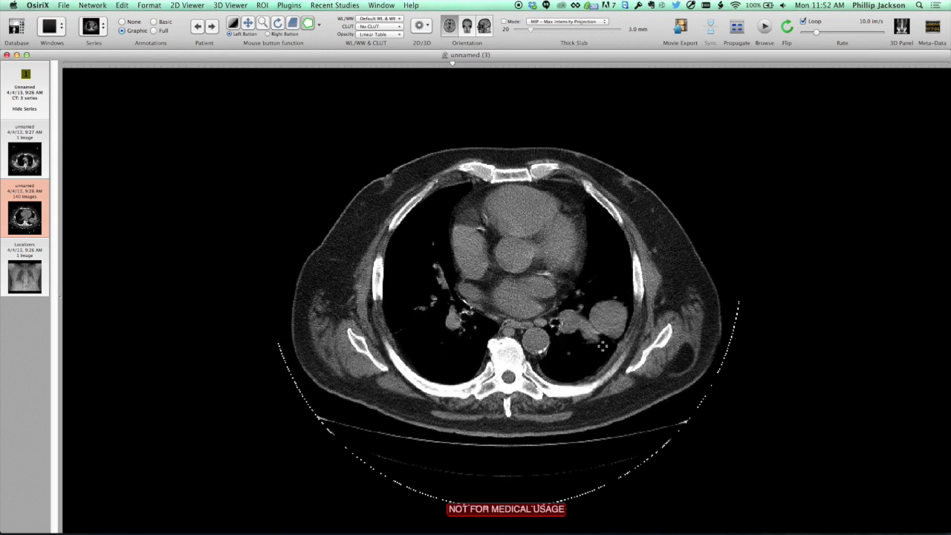
mouse_move(620, 297)
left_mouse_down()
mouse_move(630, 312)
mouse_move(618, 344)
mouse_move(596, 327)
mouse_move(611, 298)
left_mouse_up()
scroll(639, 350, "down", 9)
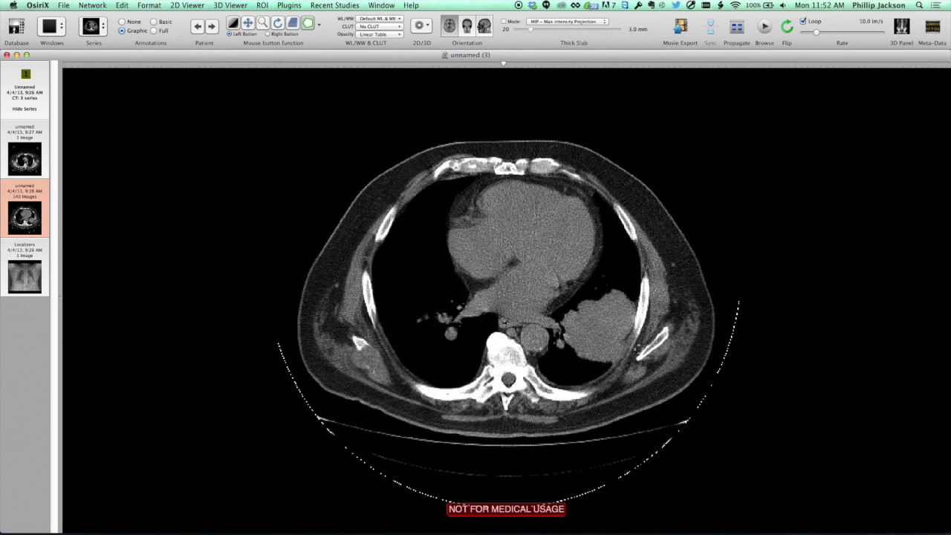
mouse_move(602, 300)
left_mouse_down()
mouse_move(623, 301)
mouse_move(636, 316)
mouse_move(616, 362)
mouse_move(572, 360)
mouse_move(568, 330)
left_mouse_up()
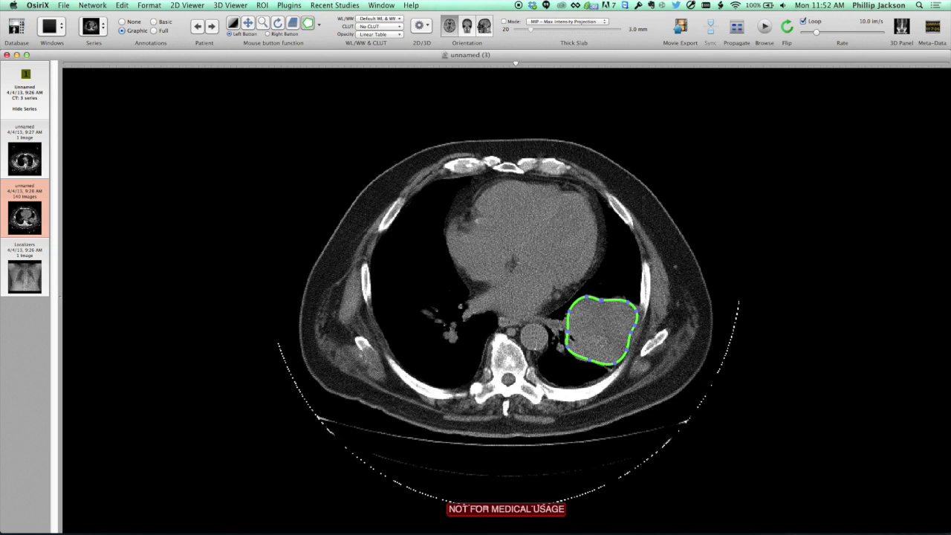
scroll(580, 294, "down", 2)
scroll(601, 309, "down", 6)
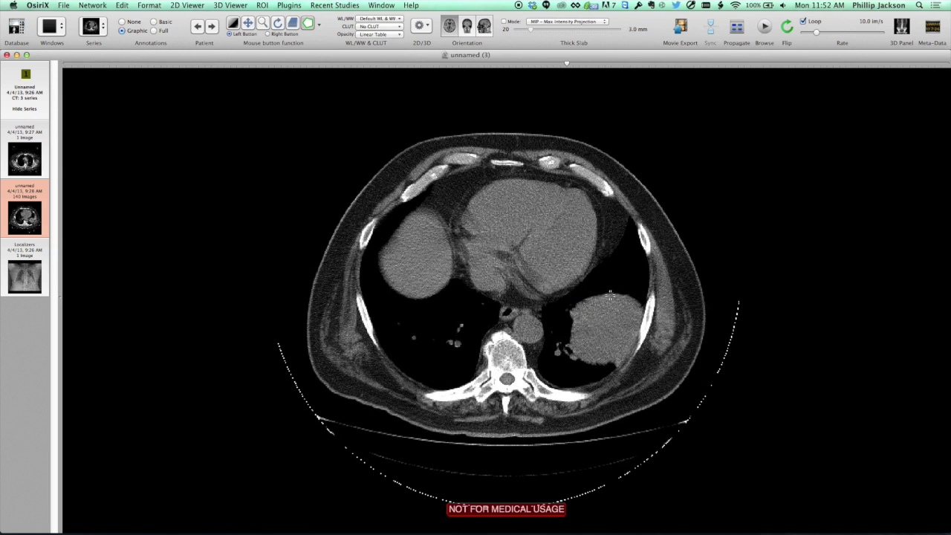
mouse_move(611, 296)
left_mouse_down()
mouse_move(642, 314)
mouse_move(636, 347)
mouse_move(613, 366)
mouse_move(573, 350)
mouse_move(573, 306)
mouse_move(595, 299)
left_mouse_up()
Outline the lower part of the mass next to the spleen on two more slices, down to its lower end.
scroll(606, 329, "down", 7)
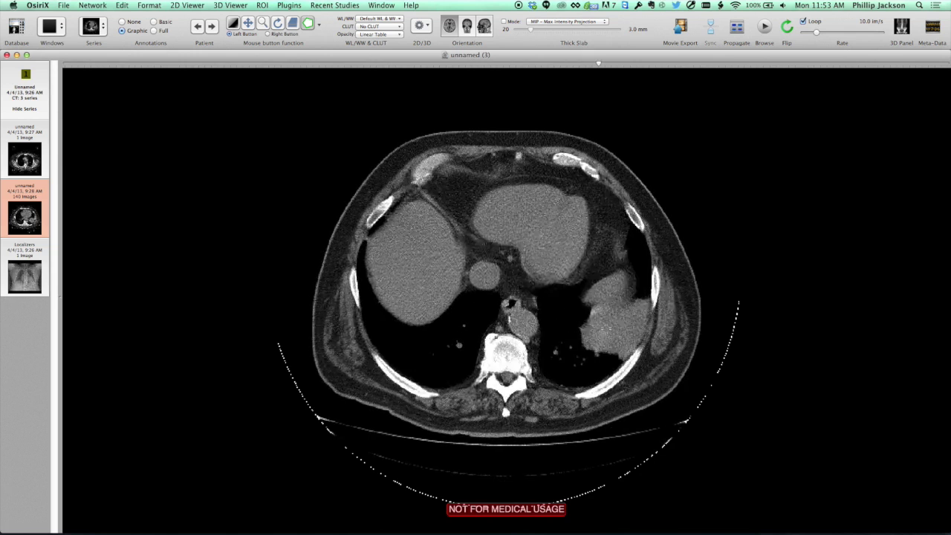
mouse_move(636, 313)
left_mouse_down()
mouse_move(654, 303)
mouse_move(642, 340)
mouse_move(613, 355)
mouse_move(593, 352)
mouse_move(584, 325)
mouse_move(637, 315)
left_mouse_up()
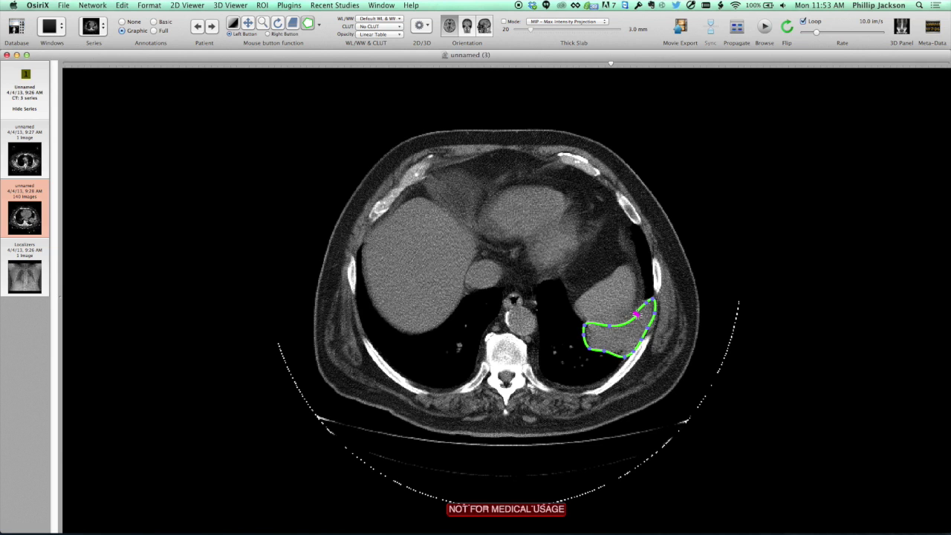
scroll(633, 327, "down", 4)
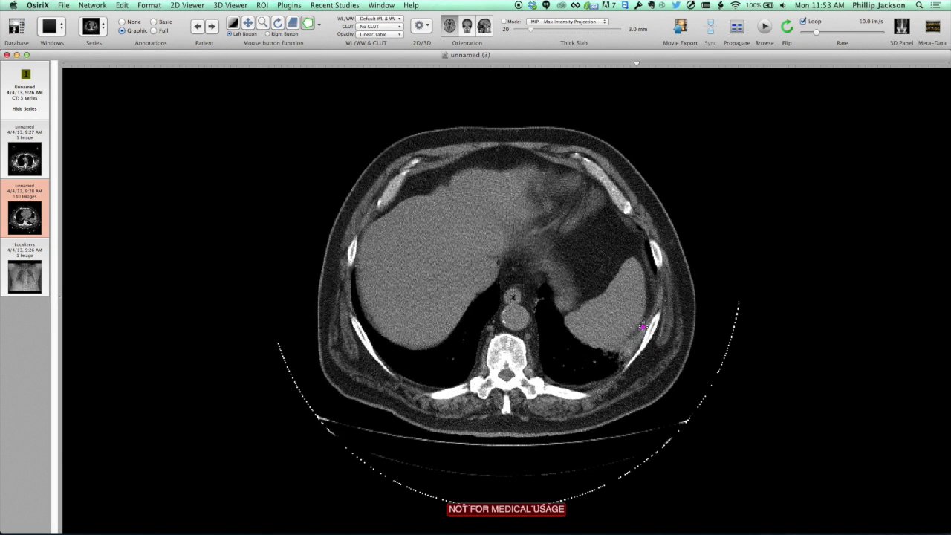
mouse_move(645, 330)
left_mouse_down()
mouse_move(626, 356)
mouse_move(615, 349)
mouse_move(637, 327)
left_mouse_up()
scroll(638, 330, "down", 4)
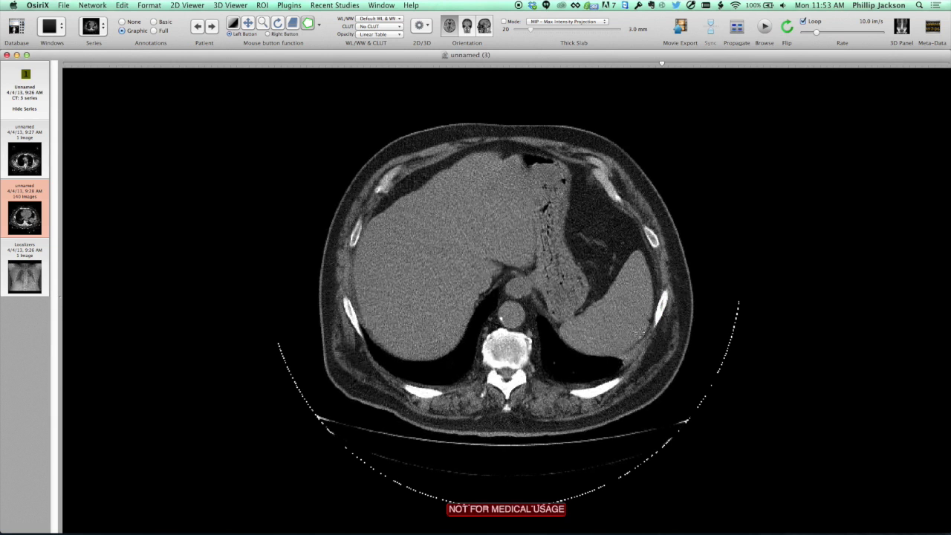
scroll(630, 339, "up", 9)
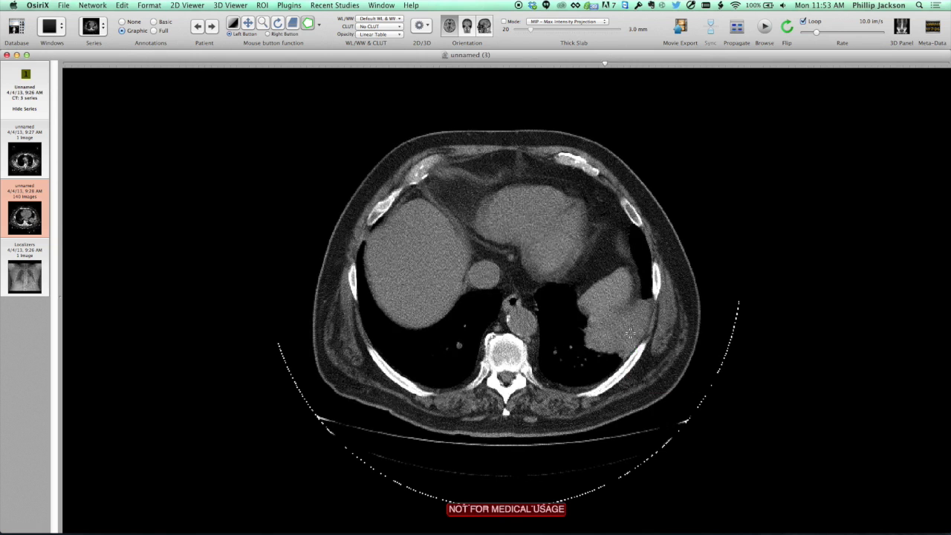
scroll(630, 334, "down", 1)
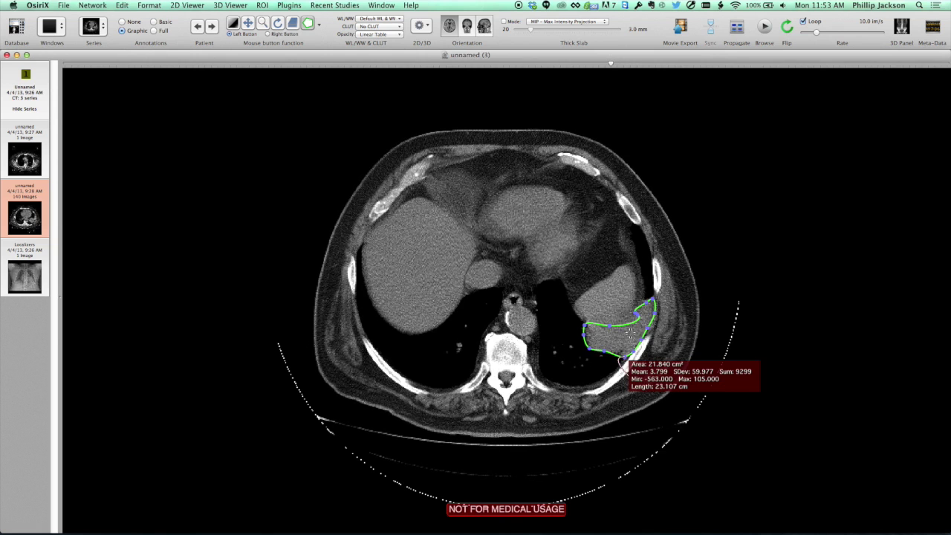
Rename all ROIs in this series to Tumor.
left_click(263, 6)
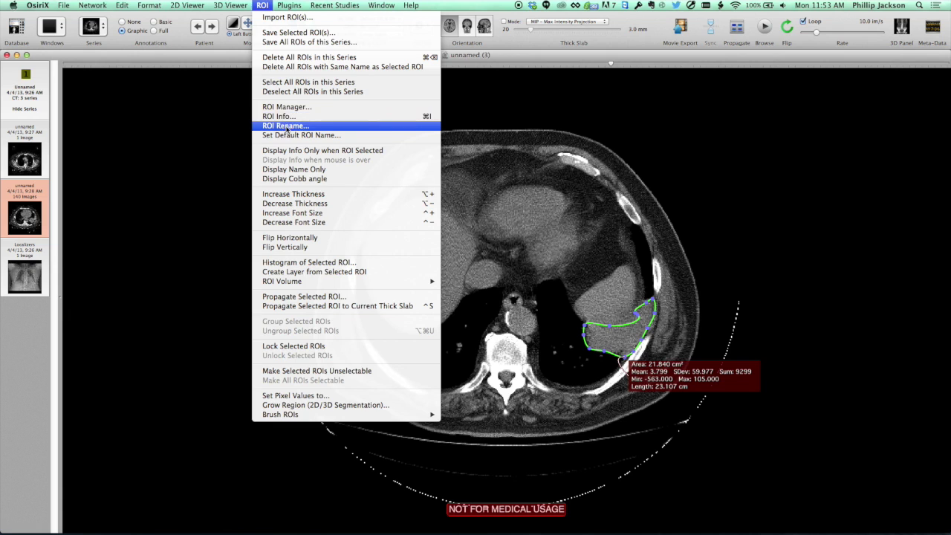
left_click(286, 126)
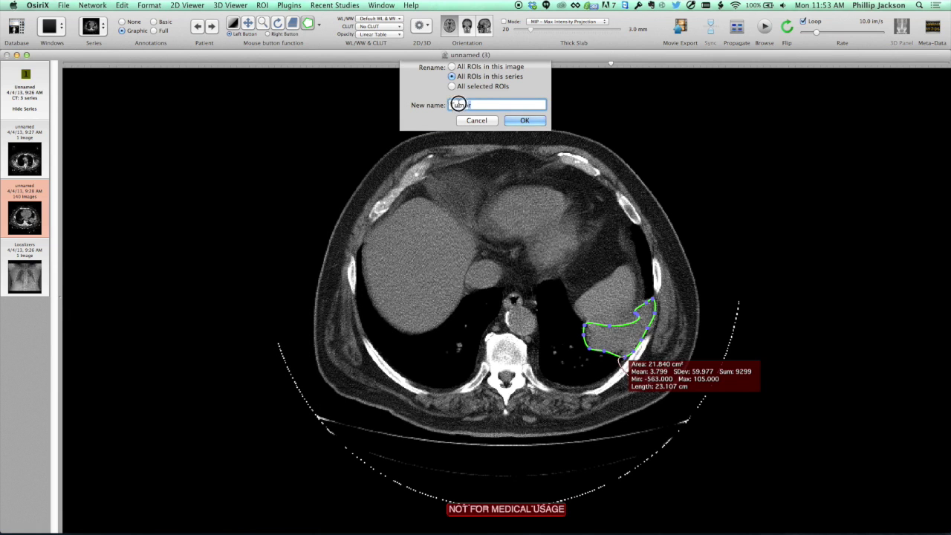
left_click(539, 120)
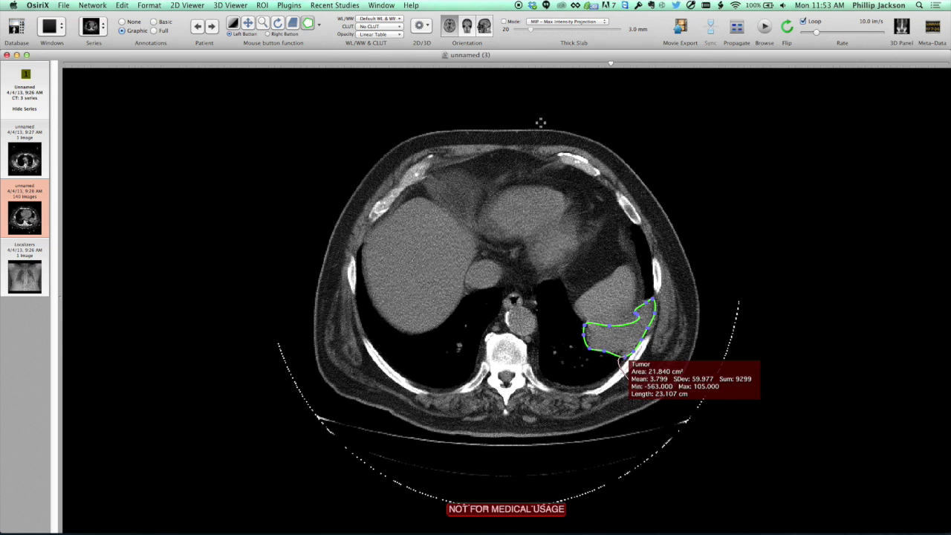
Generate the missing ROIs on the slices between the hand-drawn Tumor contours.
left_click(261, 5)
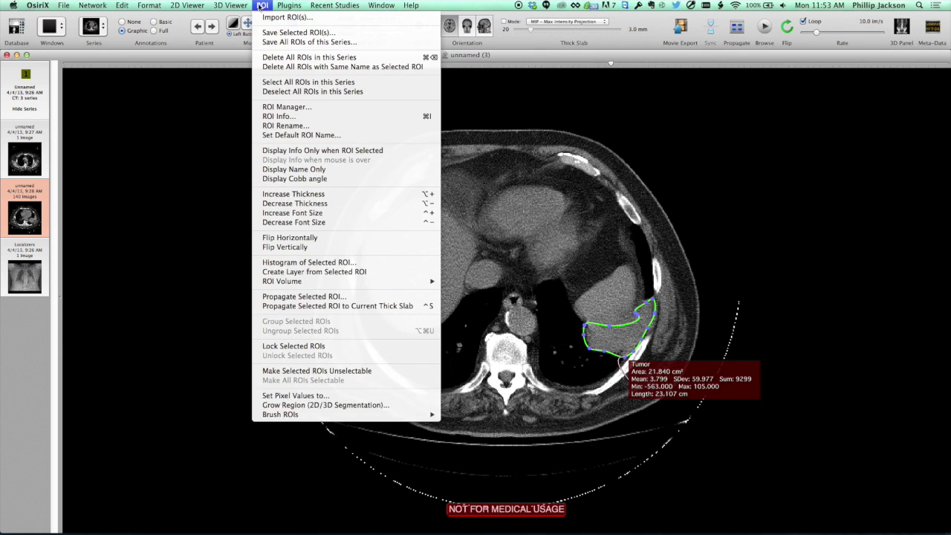
mouse_move(288, 287)
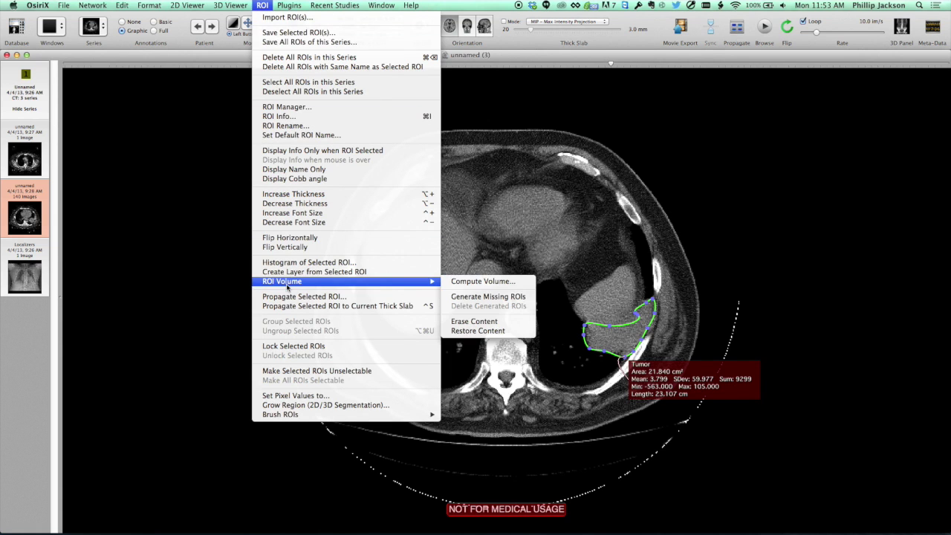
left_click(512, 298)
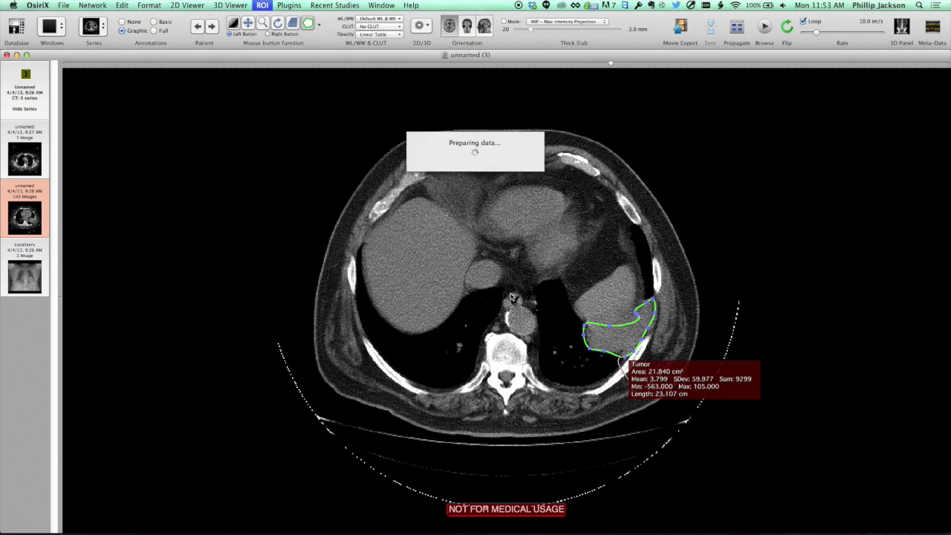
Reshape the generated Tumor contours at heart level with the Repulsor tool so they follow the edge of the mass.
scroll(530, 257, "up", 10)
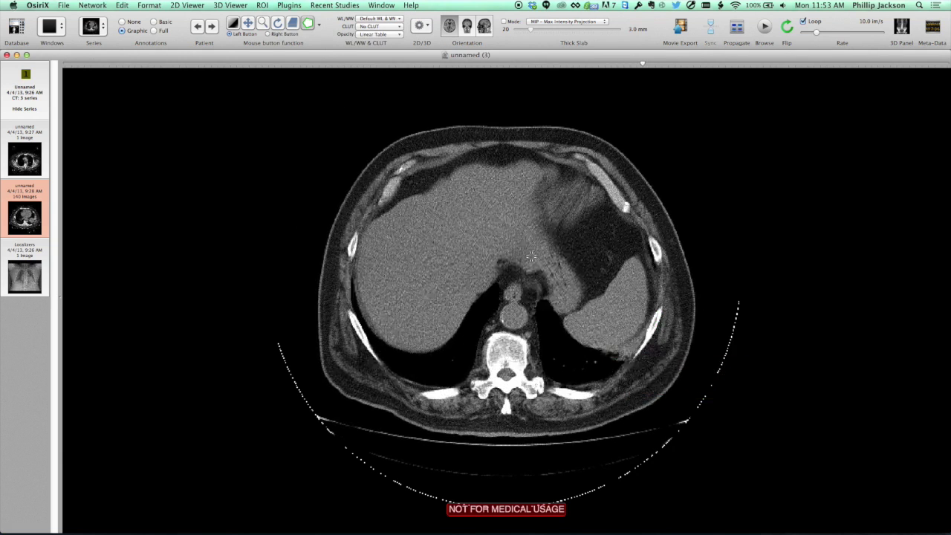
scroll(531, 256, "up", 10)
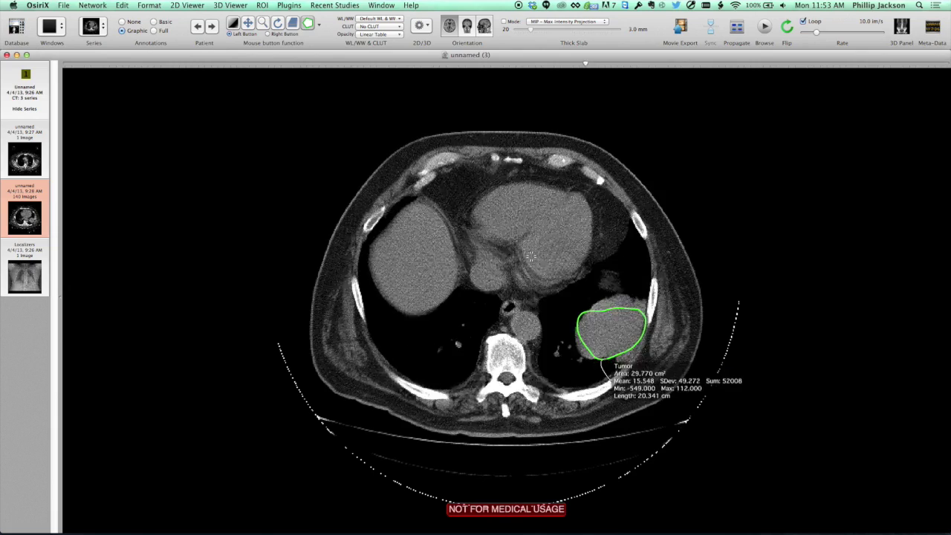
scroll(530, 257, "down", 5)
scroll(530, 256, "up", 5)
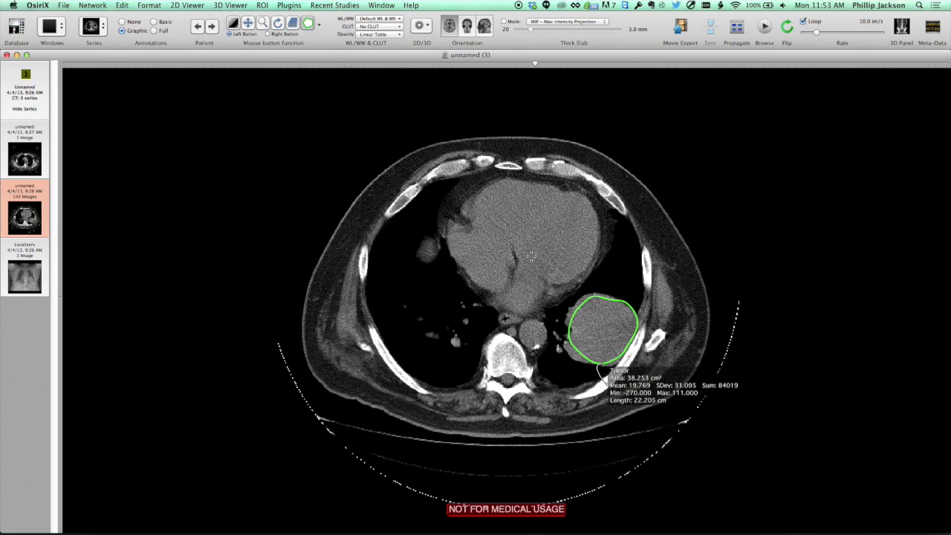
scroll(531, 257, "up", 4)
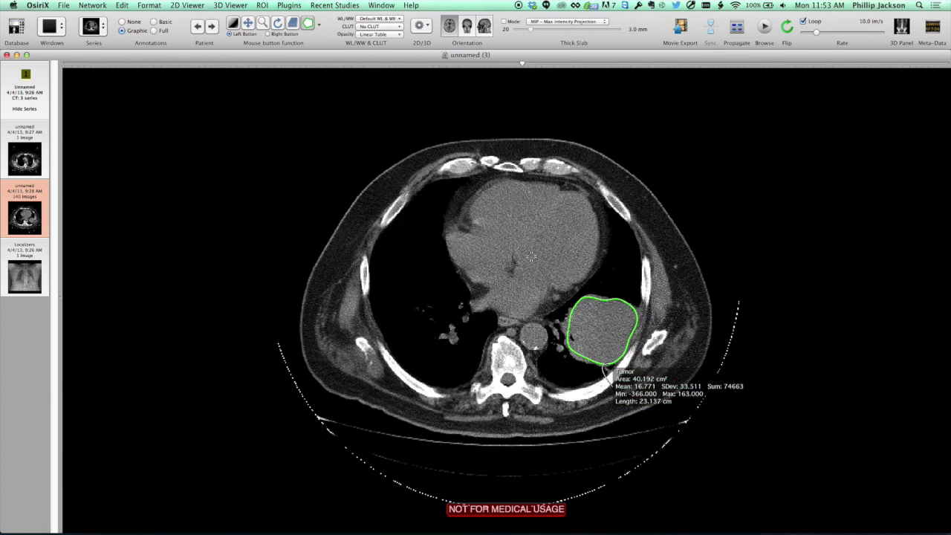
scroll(531, 256, "down", 2)
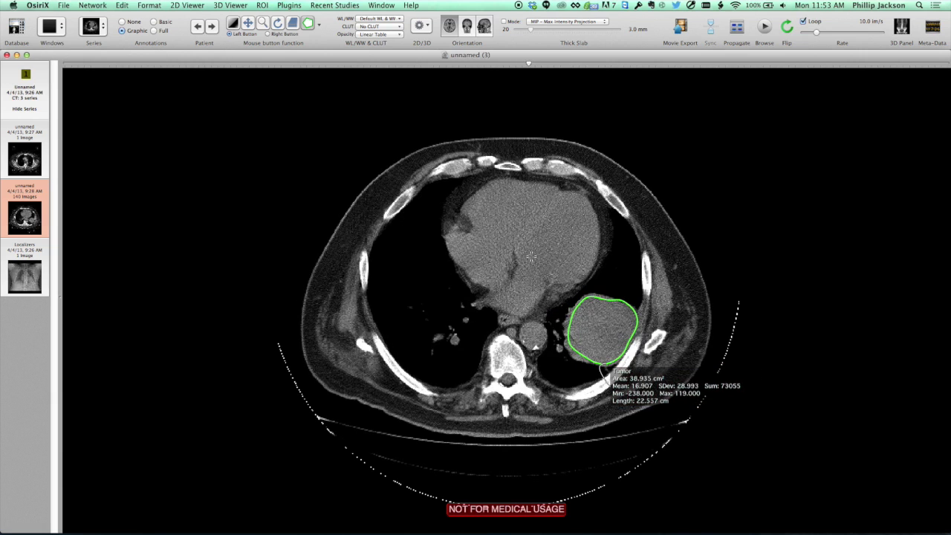
left_click(318, 25)
left_click(342, 271)
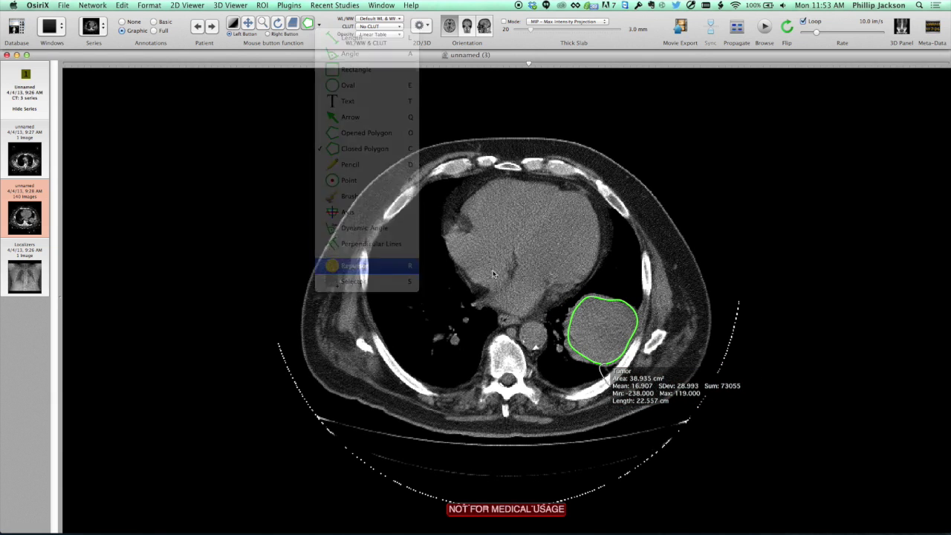
mouse_move(596, 307)
left_mouse_down()
mouse_move(607, 301)
mouse_move(599, 305)
left_mouse_up()
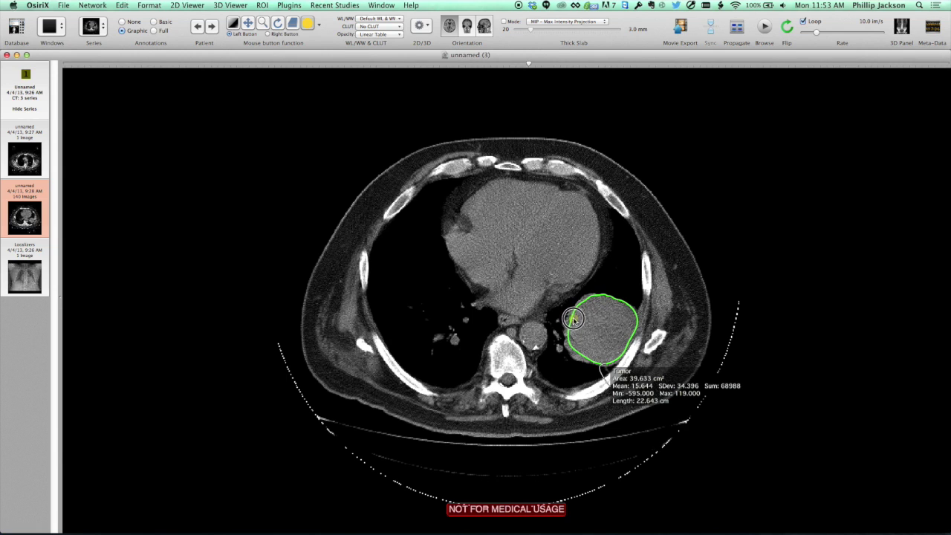
mouse_move(578, 343)
left_mouse_down()
mouse_move(578, 351)
mouse_move(595, 345)
mouse_move(586, 354)
mouse_move(607, 344)
mouse_move(604, 359)
mouse_move(617, 351)
mouse_move(626, 333)
mouse_move(603, 356)
mouse_move(566, 348)
mouse_move(578, 312)
mouse_move(617, 303)
left_mouse_up()
Check the Tumor contours through the slices and compute the ROI volume.
scroll(625, 334, "down", 3)
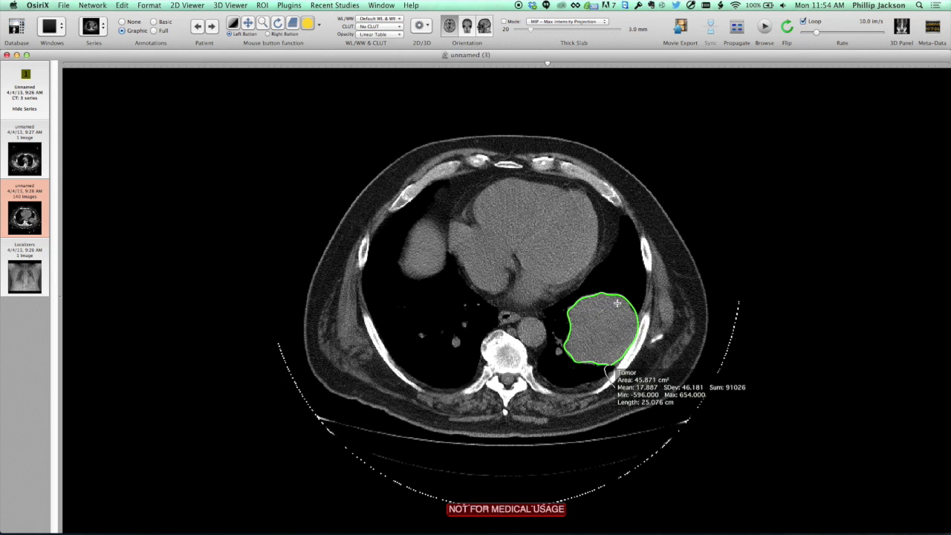
scroll(606, 345, "down", 10)
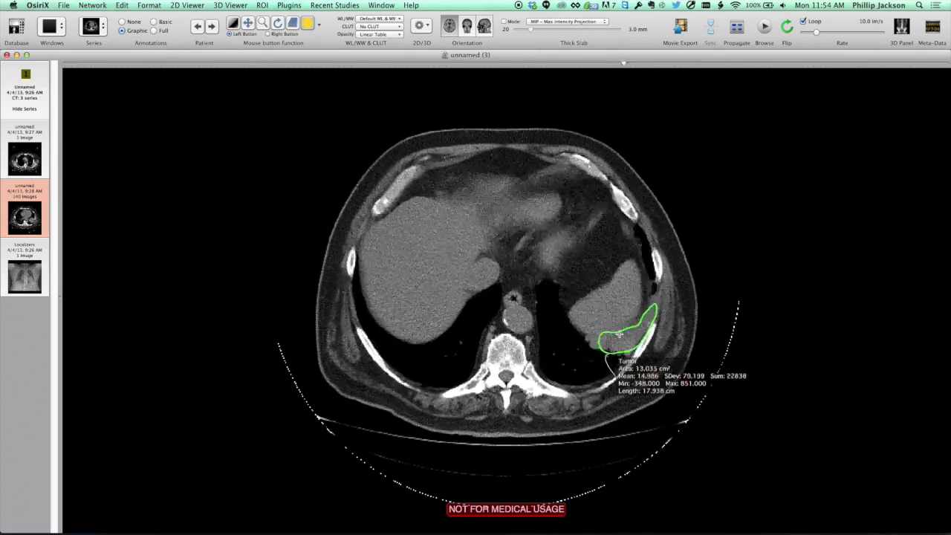
scroll(619, 333, "up", 15)
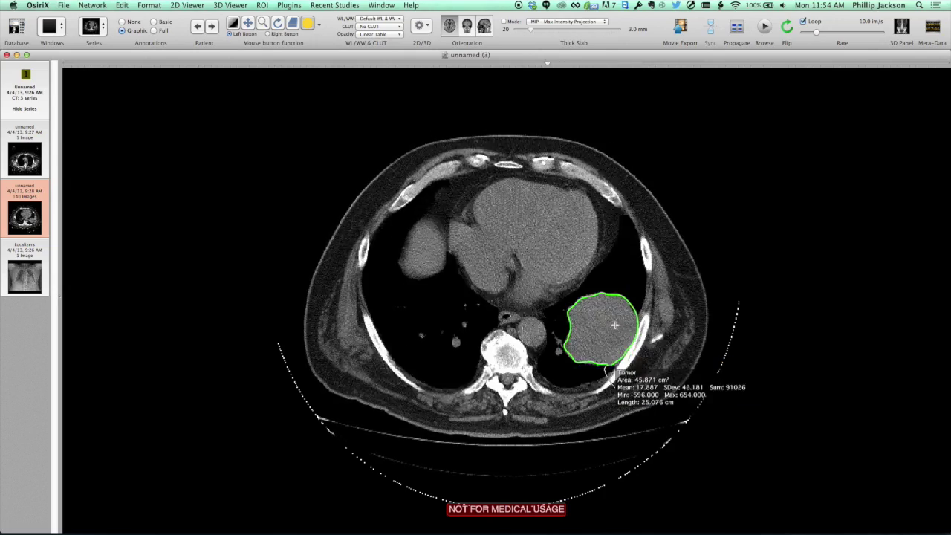
scroll(614, 322, "down", 8)
scroll(613, 322, "down", 3)
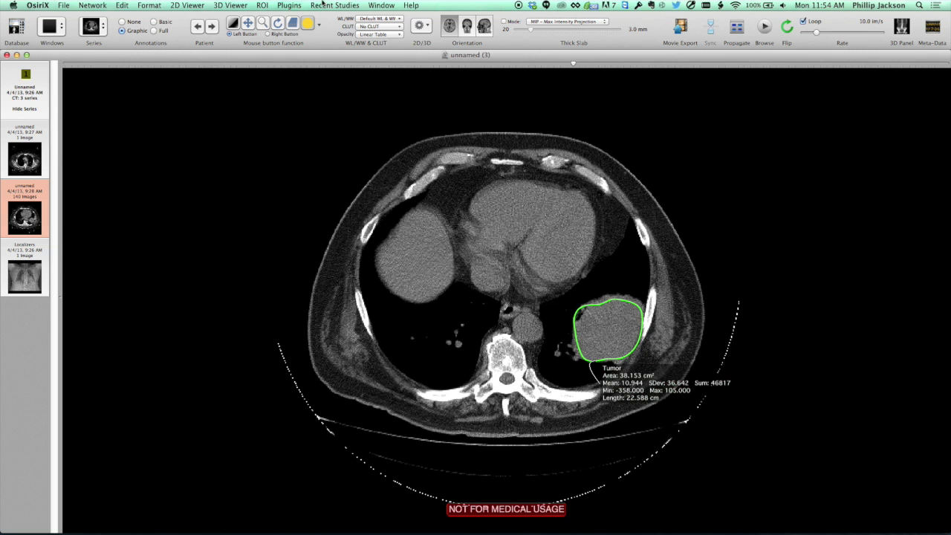
left_click(261, 5)
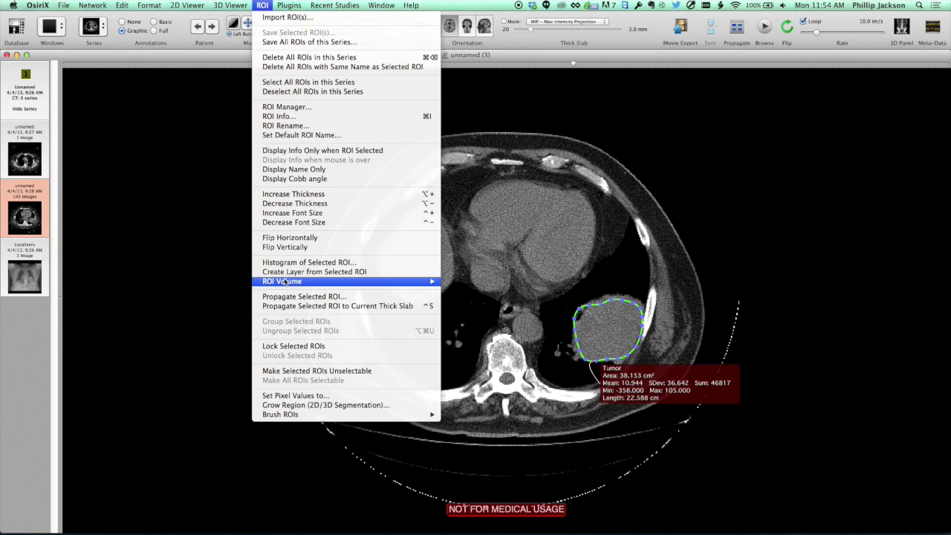
mouse_move(292, 286)
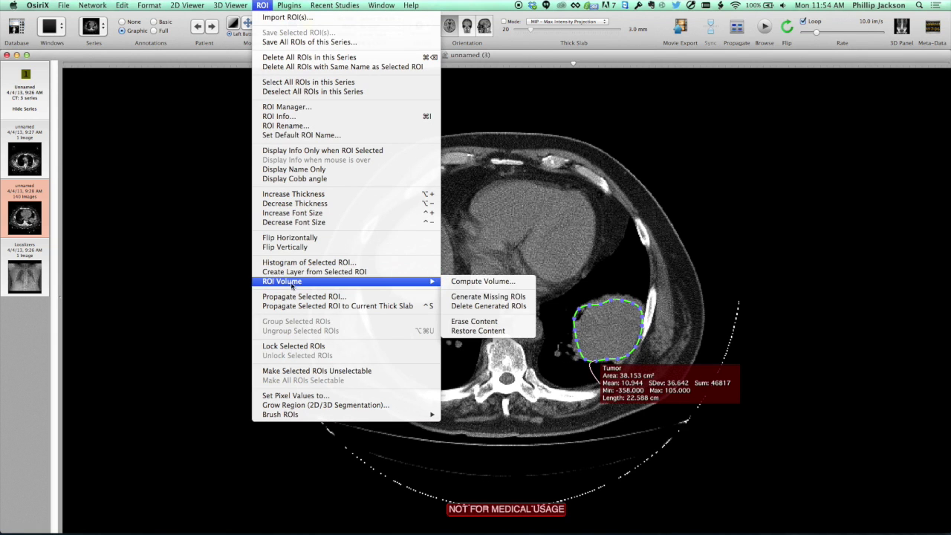
left_click(457, 282)
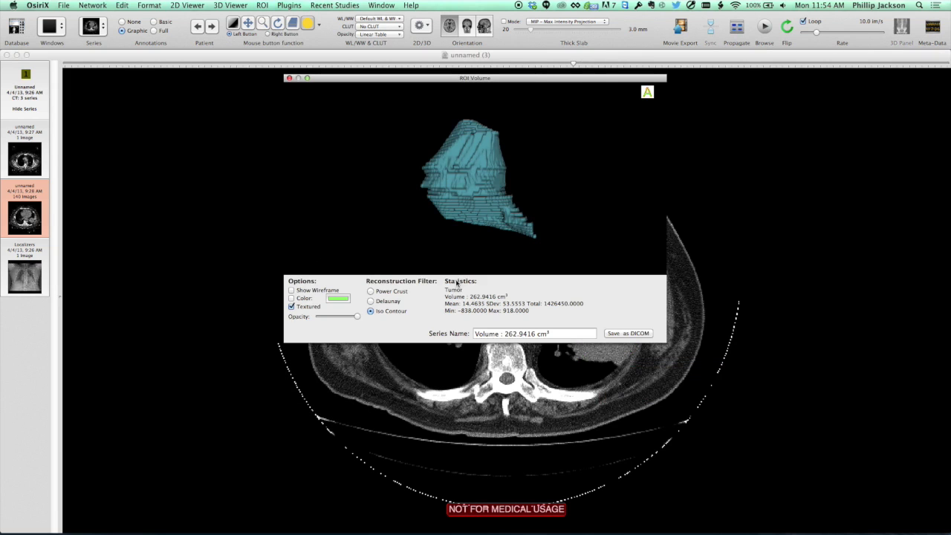
Examine the 3D tumor model from several angles and read its volume statistics.
left_click_drag(389, 155, 450, 244)
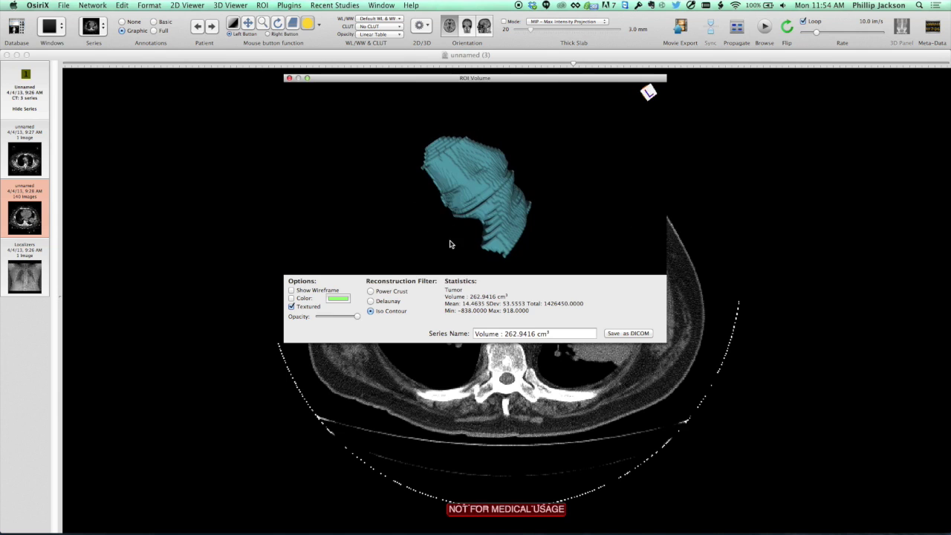
mouse_move(445, 298)
left_mouse_down()
mouse_move(508, 305)
mouse_move(455, 296)
left_mouse_up()
left_click(481, 304)
left_click(453, 297)
left_click_drag(421, 208, 587, 178)
mouse_move(470, 265)
left_mouse_down()
mouse_move(452, 206)
mouse_move(450, 218)
mouse_move(400, 185)
mouse_move(476, 231)
mouse_move(396, 250)
mouse_move(401, 222)
mouse_move(474, 197)
mouse_move(462, 214)
left_mouse_up()
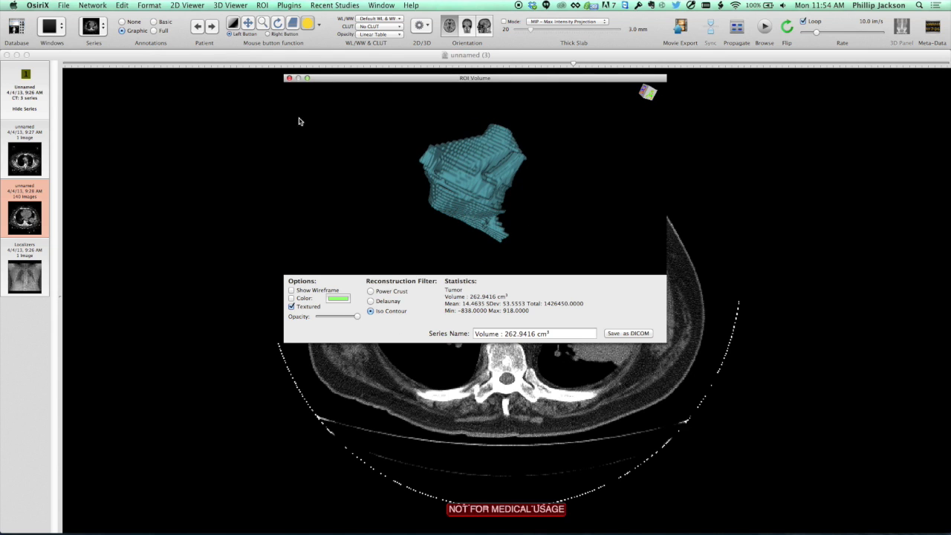